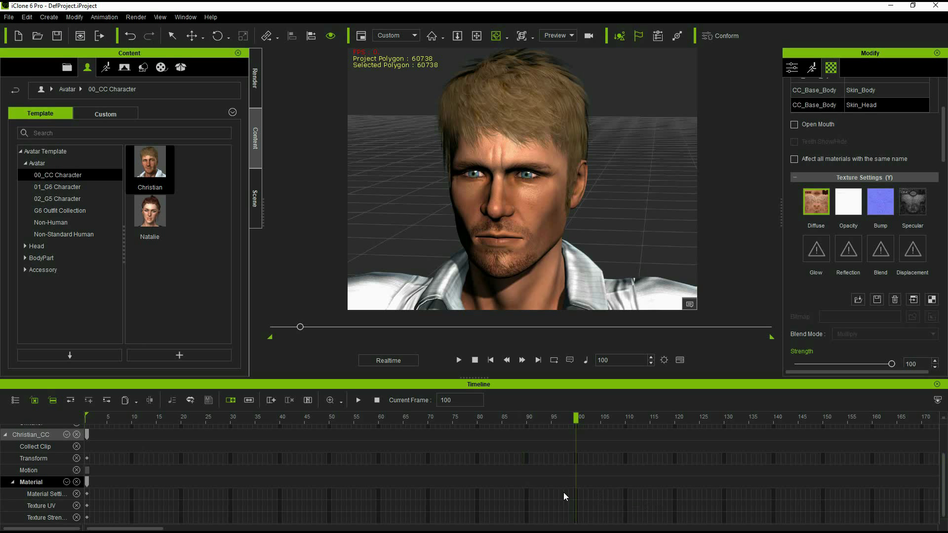
Step: Add keys on the Material Settings, Texture UV and Texture Strength tracks at frame 100
left_click(575, 492)
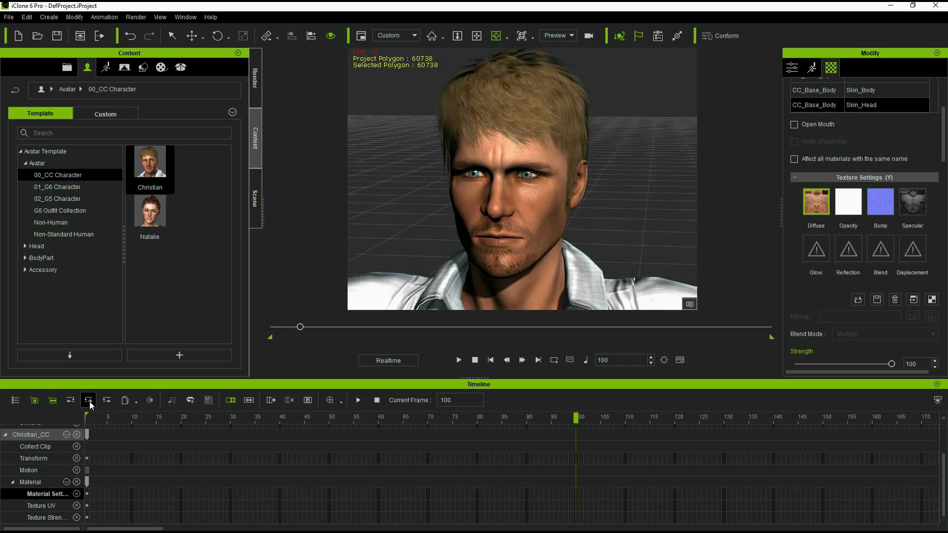
left_click(87, 400)
left_click(576, 506)
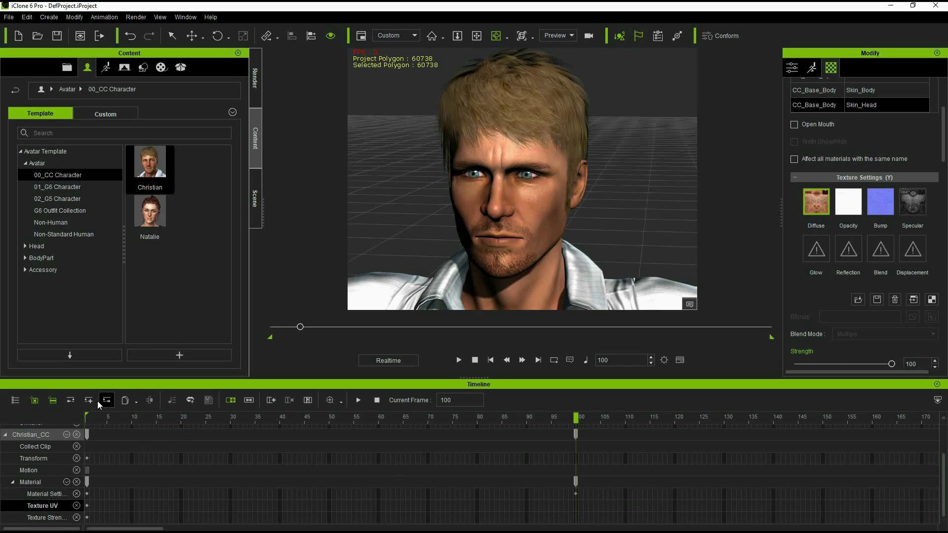
left_click(568, 519)
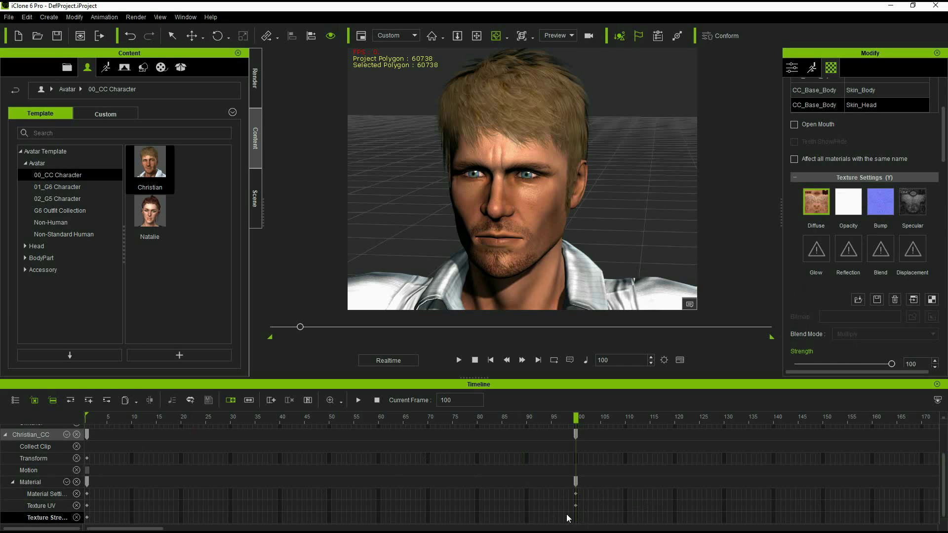
left_click(90, 401)
Step: Load Christian Head - Black Eye.jpg as the face's diffuse texture and scrub back to frame 30
double_click(811, 208)
left_click(173, 91)
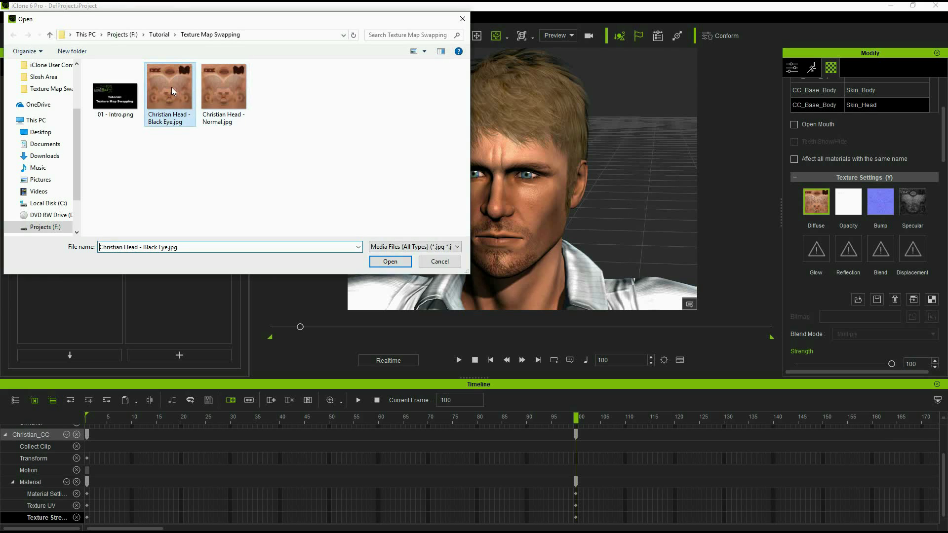
left_click(386, 263)
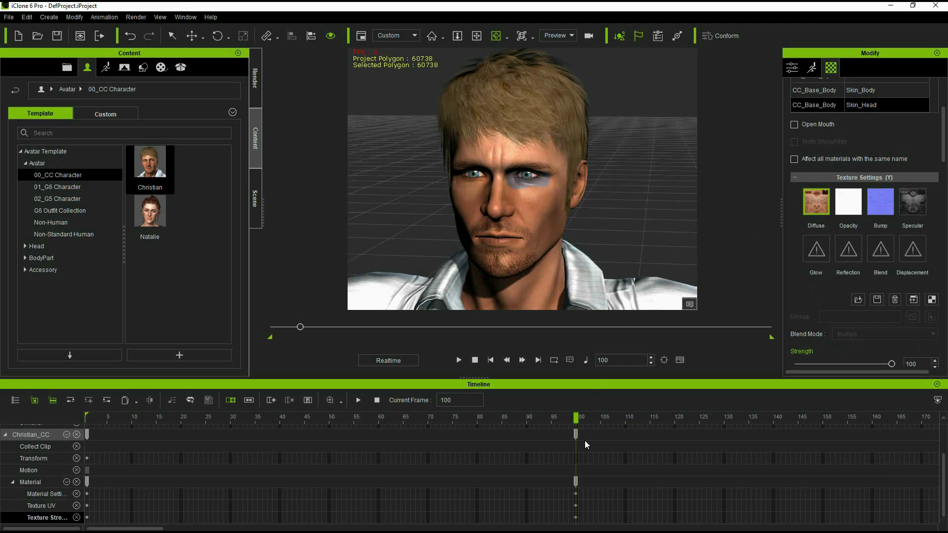
left_click_drag(579, 420, 79, 463)
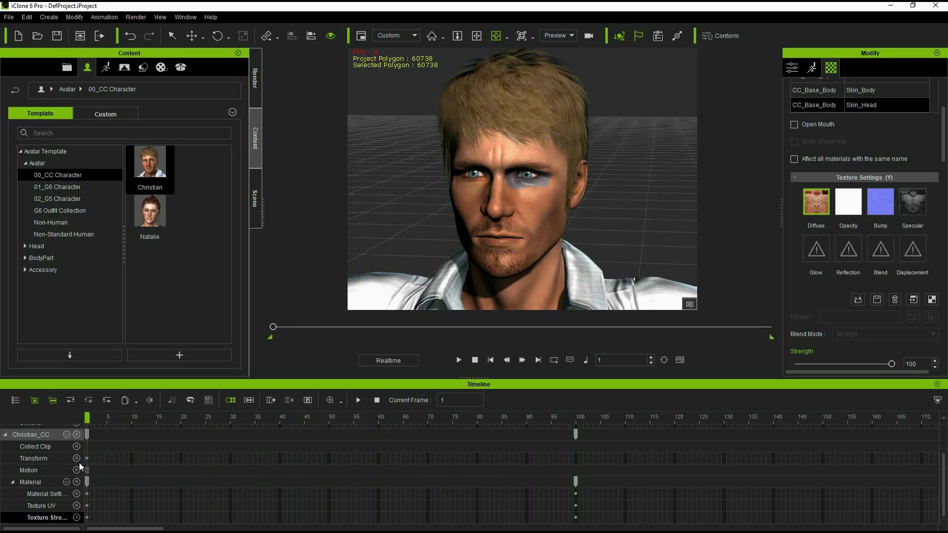
Step: Reload Christian Head - Normal.jpg as the head's diffuse texture and scrub forward to frame 28
double_click(820, 208)
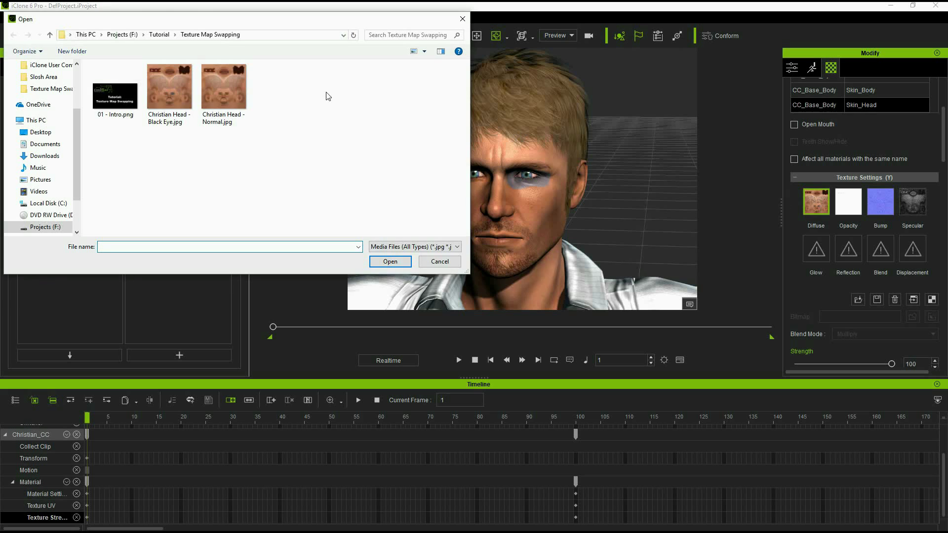
left_click(231, 97)
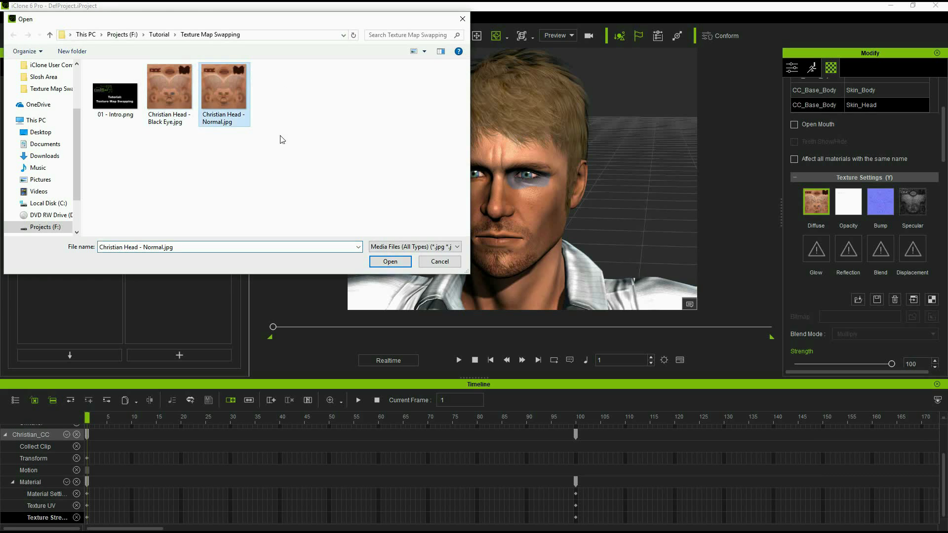
left_click(390, 262)
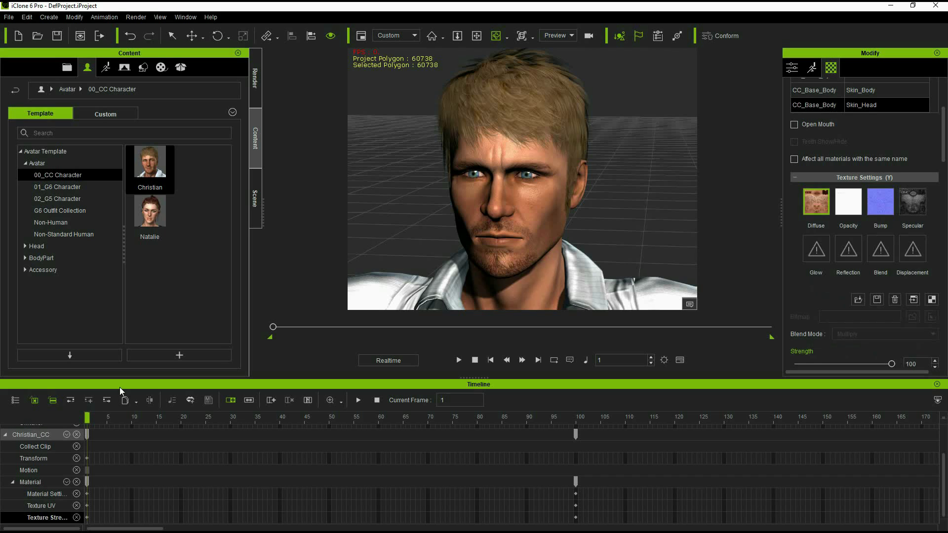
left_click_drag(87, 419, 573, 457)
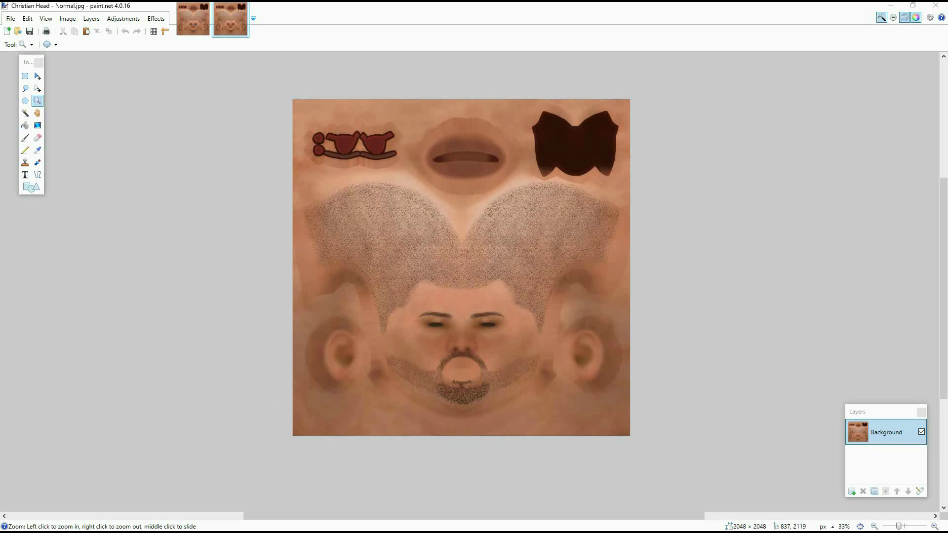
Step: Change the canvas width to 4096 pixels, anchored left, so the face stays on the left half
left_click(78, 22)
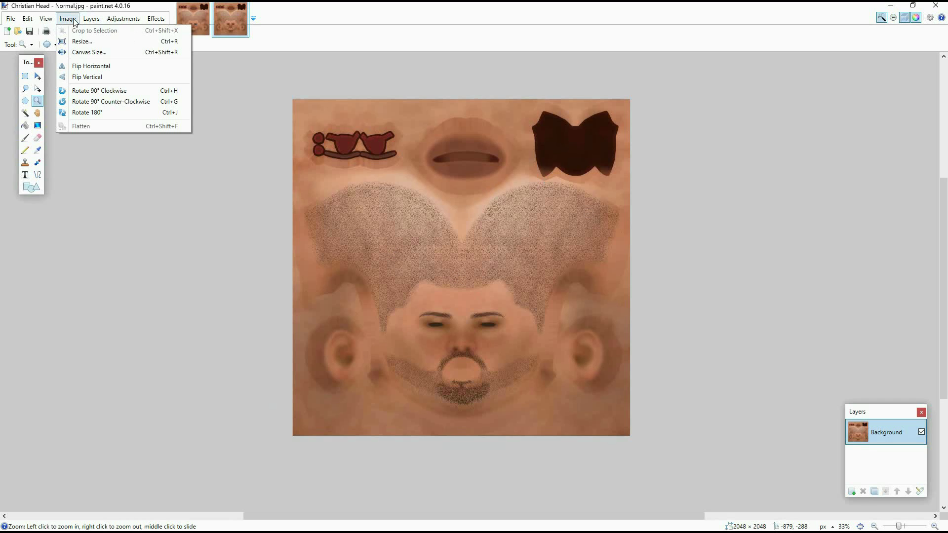
left_click(85, 53)
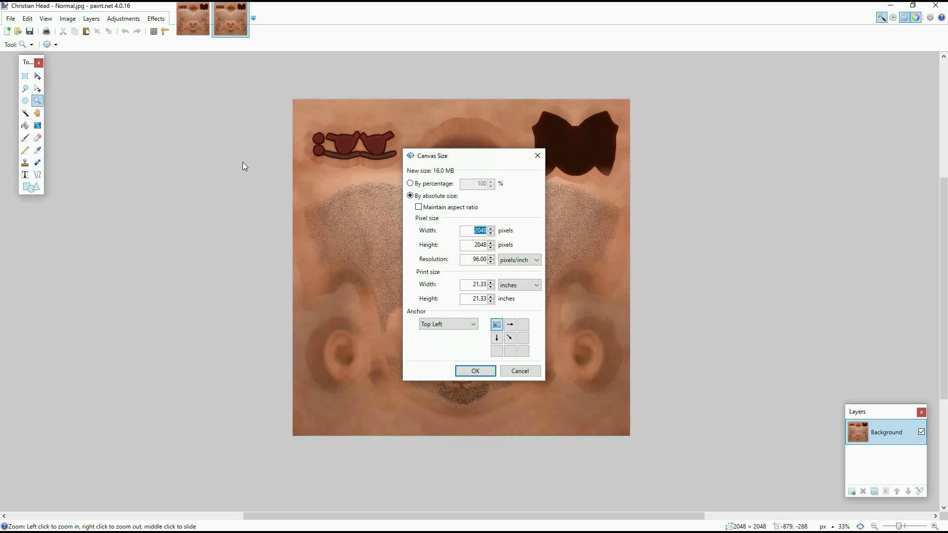
key("Right")
key("ctrl+a")
type("4096")
left_click(496, 338)
left_click(478, 370)
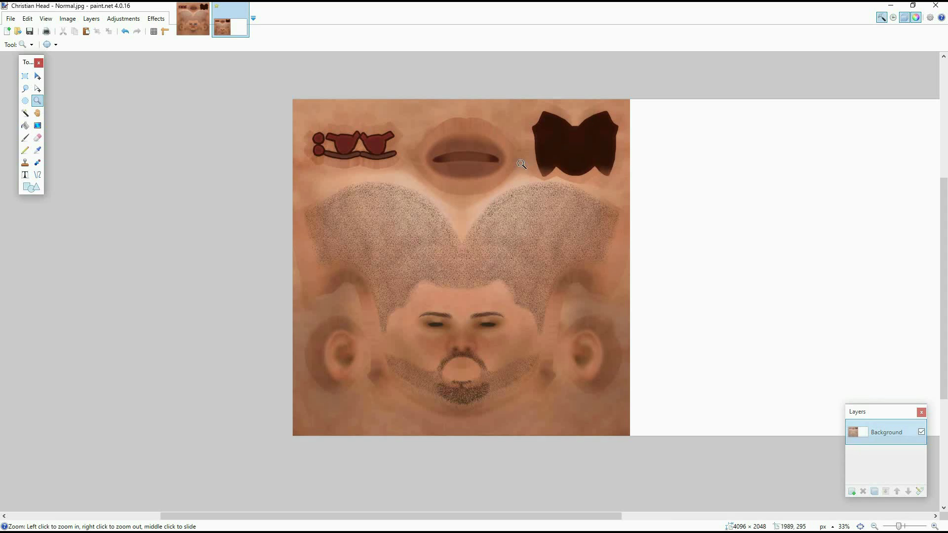
Step: Select and copy the entire Christian Head - Black Eye.jpg image
left_click(193, 22)
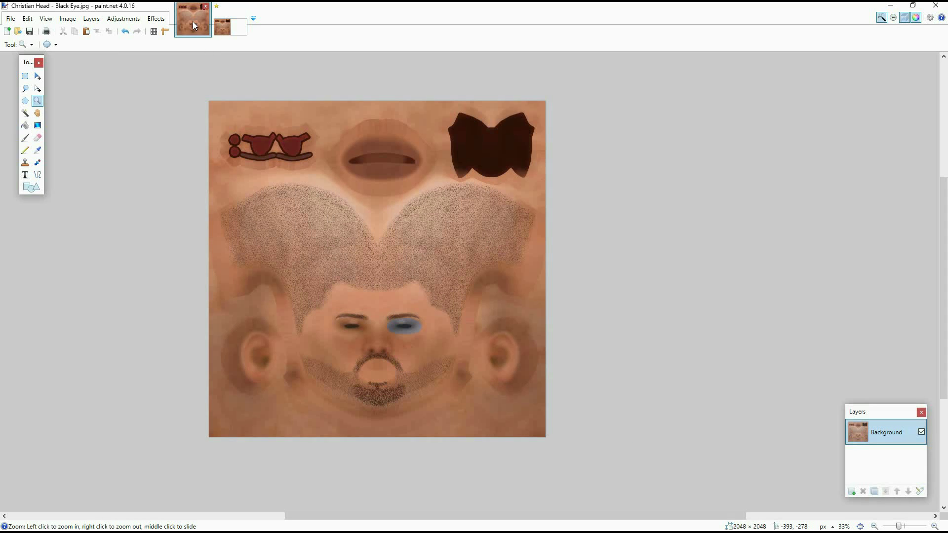
key("ctrl+a")
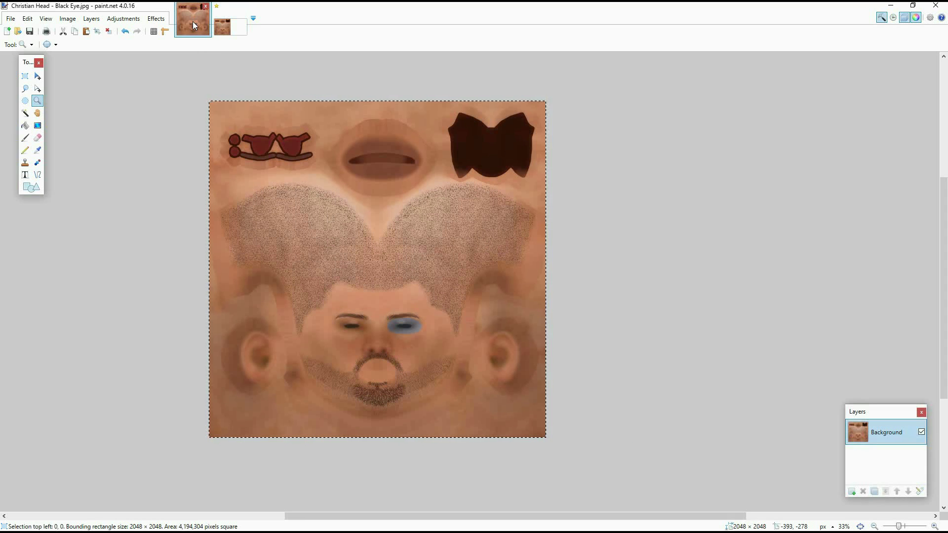
left_click(27, 19)
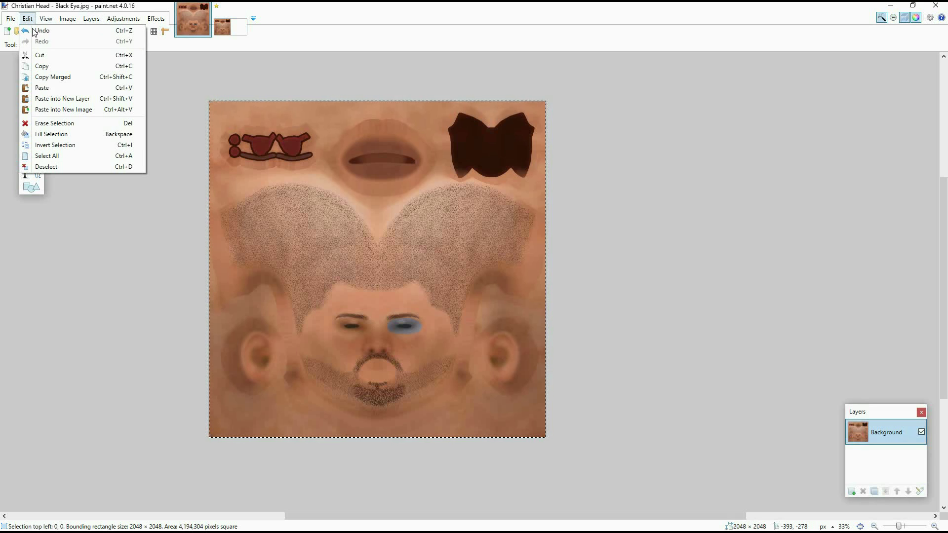
left_click(61, 156)
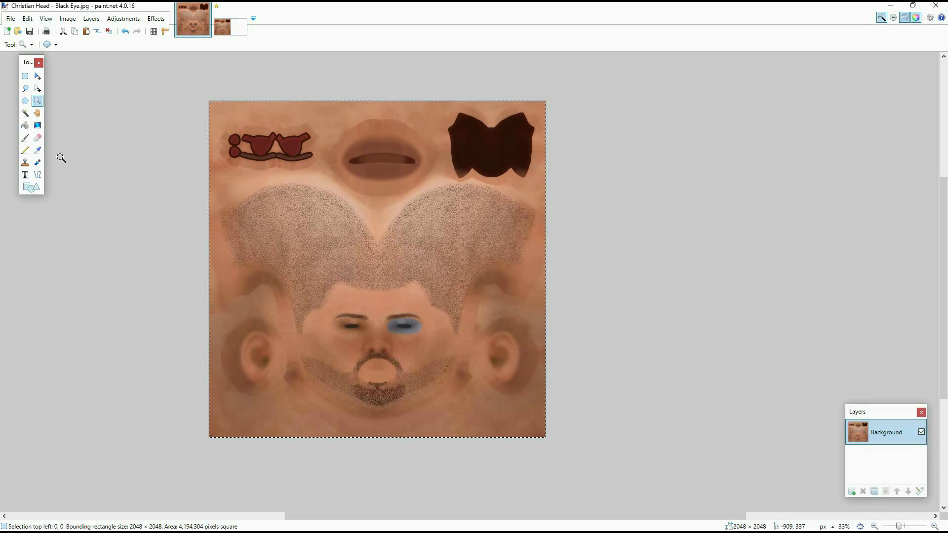
left_click(27, 18)
left_click(41, 65)
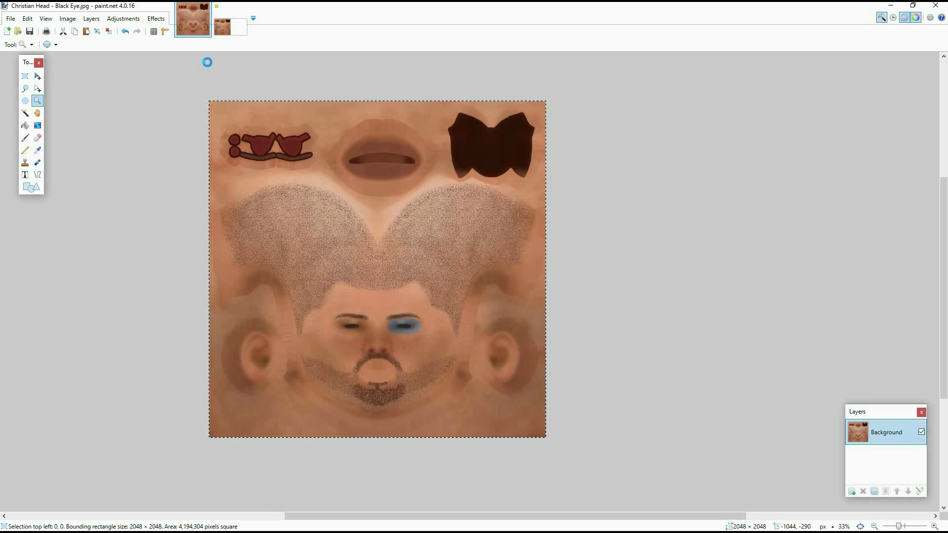
Step: Paste the black-eye face into the widened Normal.jpg canvas and move it into the right half
left_click(232, 34)
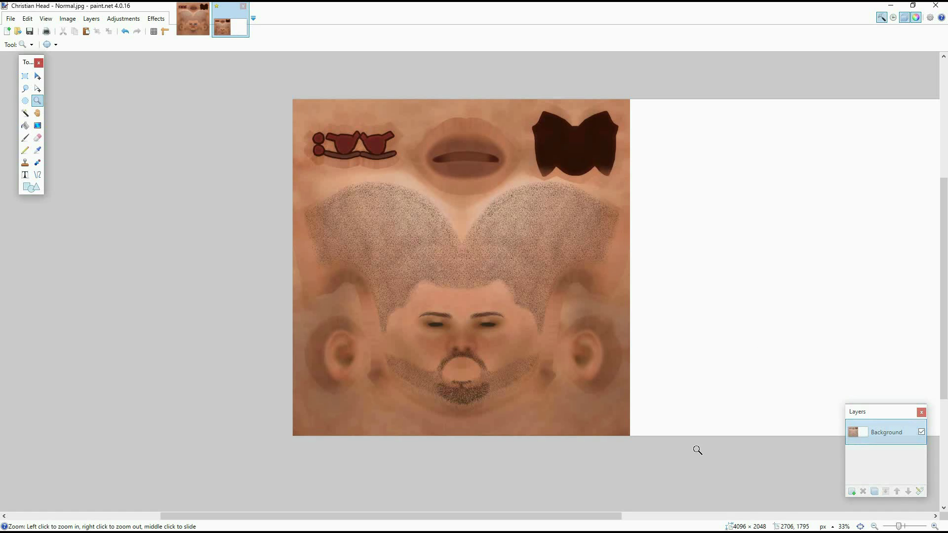
left_click_drag(598, 515, 686, 518)
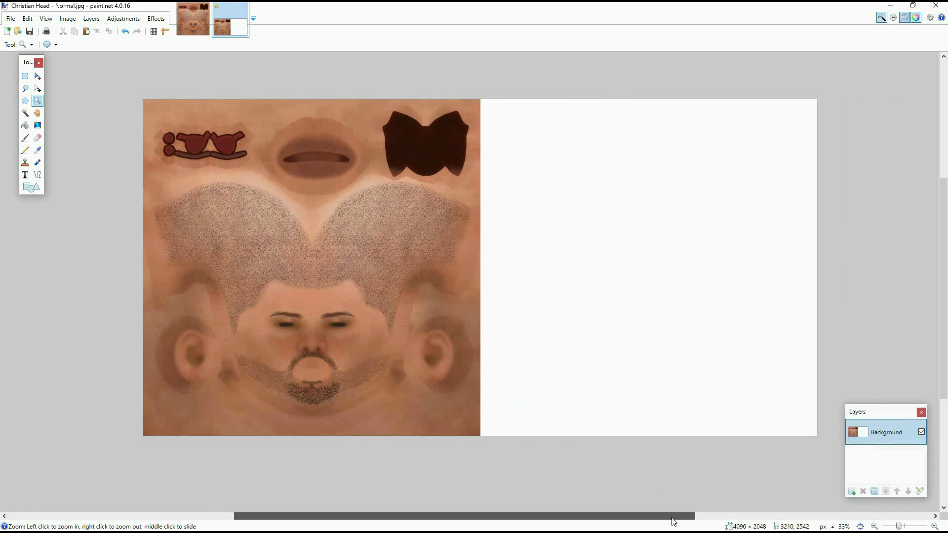
left_click(27, 19)
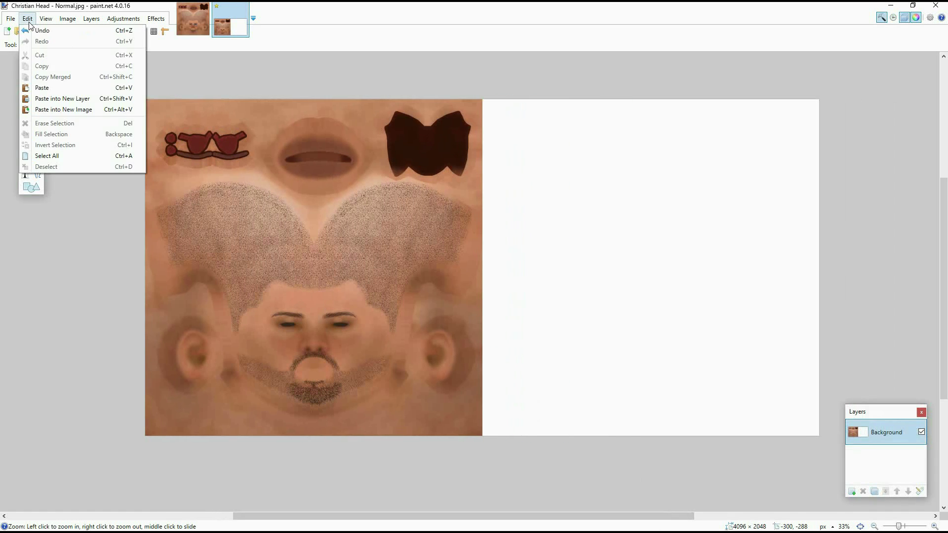
left_click(44, 87)
left_click_drag(327, 249, 665, 253)
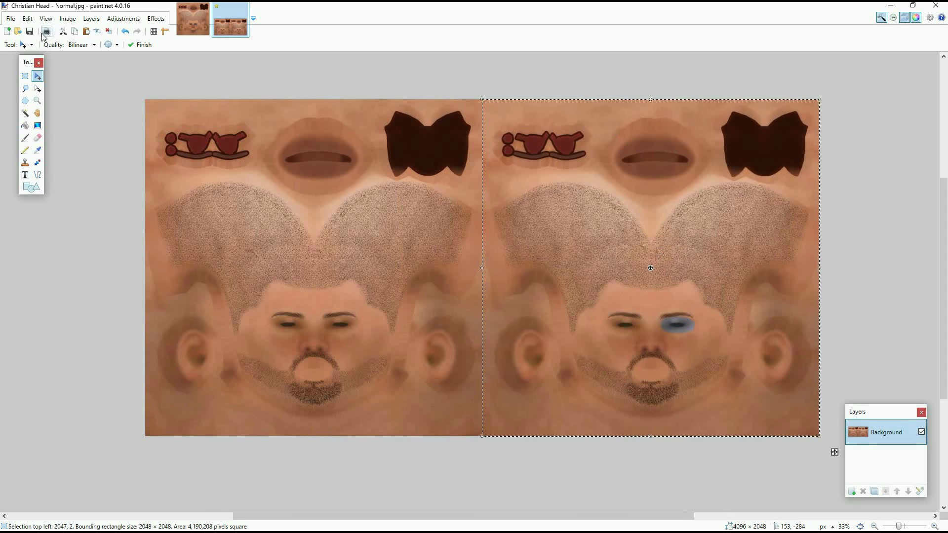
Step: Save a copy named Christian Head - Combined.jpg with JPEG quality 95
left_click(11, 19)
left_click(36, 99)
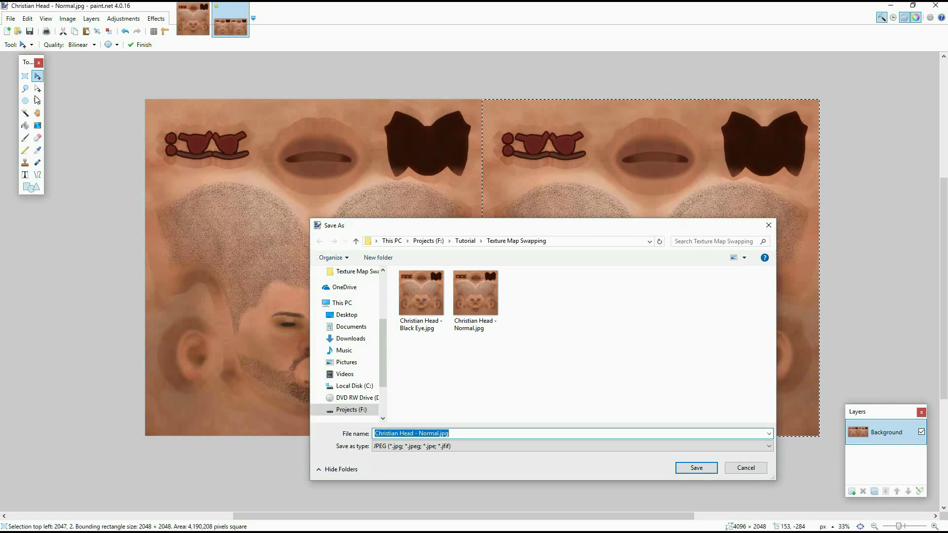
left_click(482, 309)
left_click(479, 434)
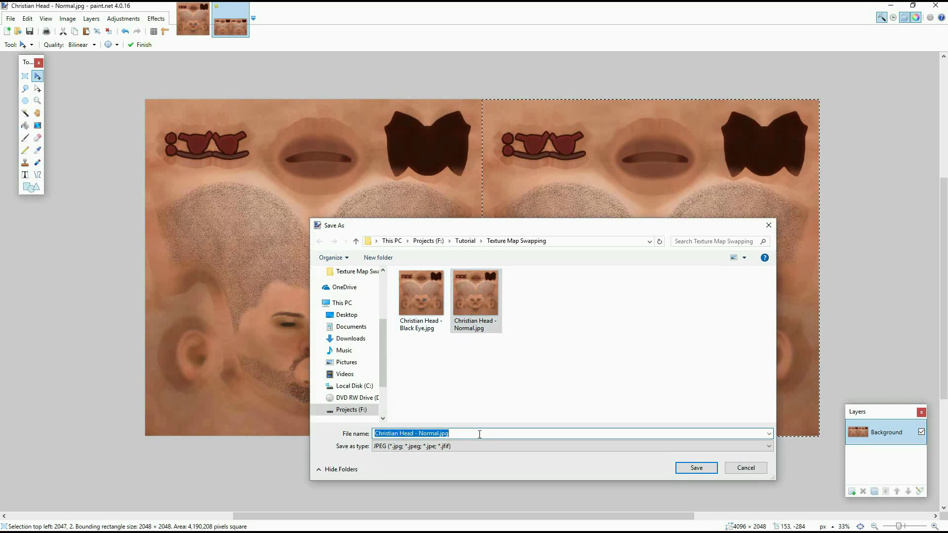
key("Left")
key("Left")
key("Left")
key("Left")
key("shift+Left")
key("shift+Left")
key("shift+Left")
key("shift+Left")
key("shift+Left")
key("shift+Left")
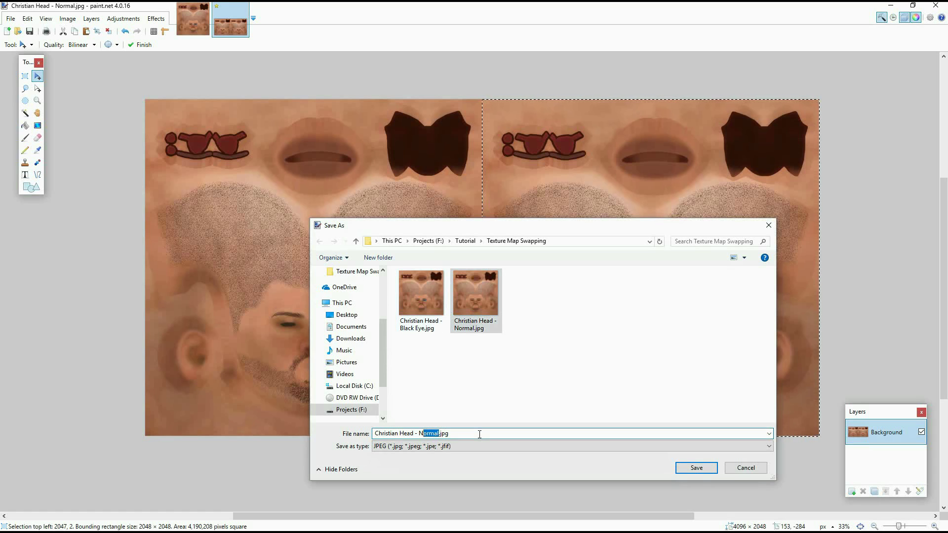
type("Combined")
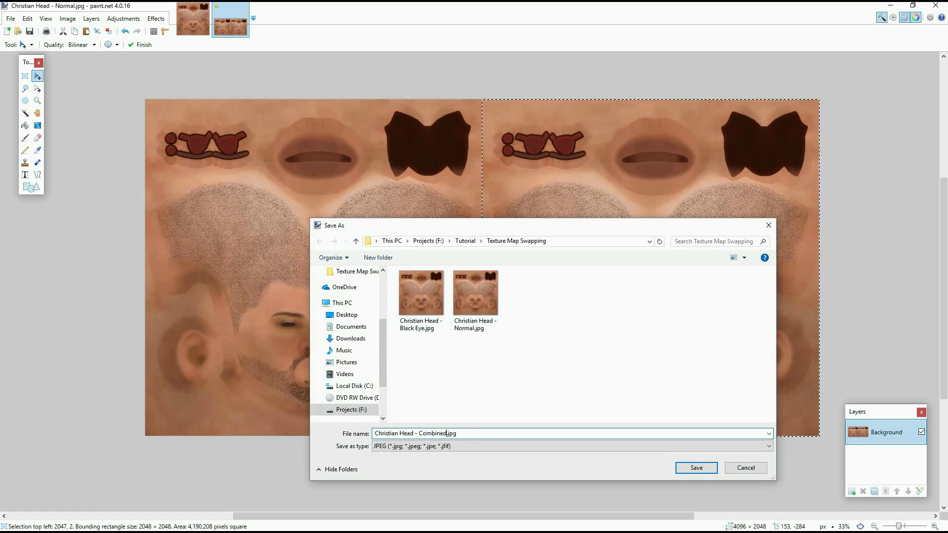
key("Return")
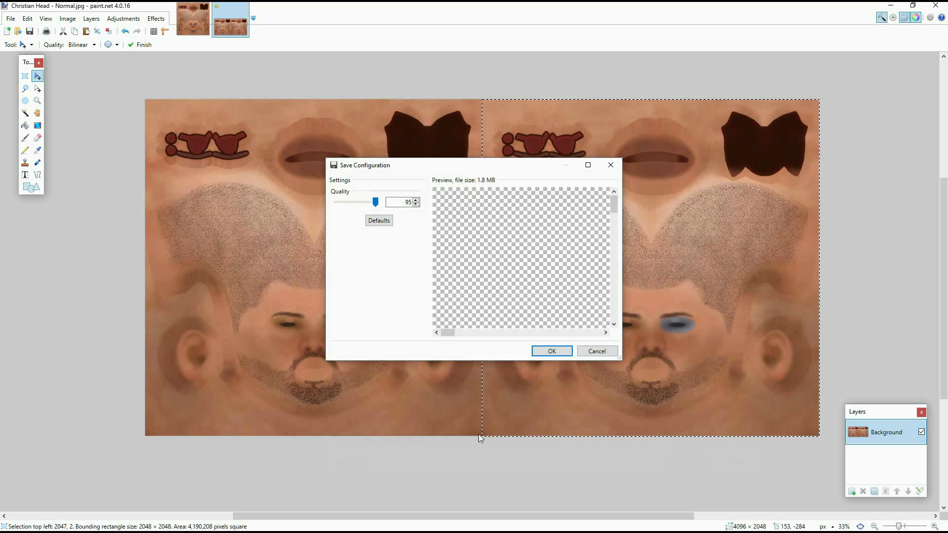
left_click(551, 351)
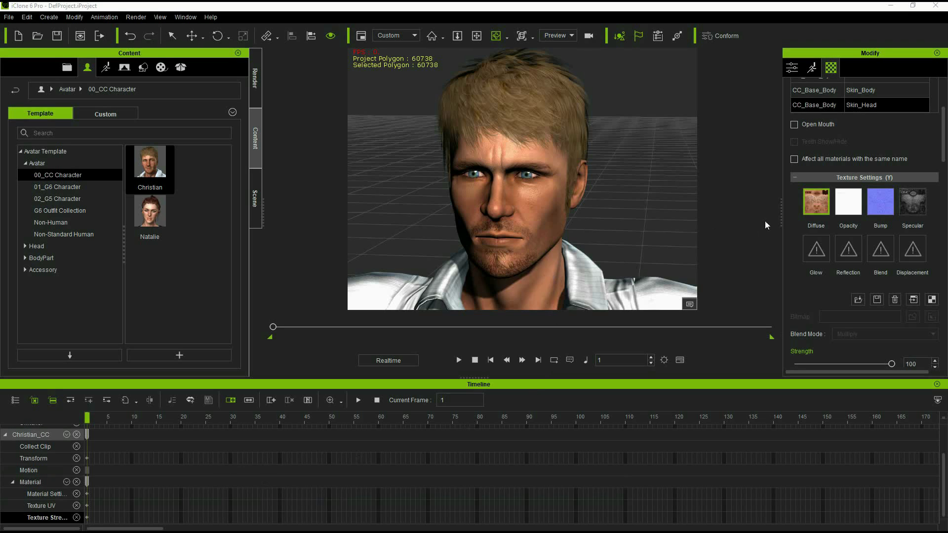
Step: Swap the head's Diffuse texture slot to the Christian Head - Combined.jpg file
double_click(815, 202)
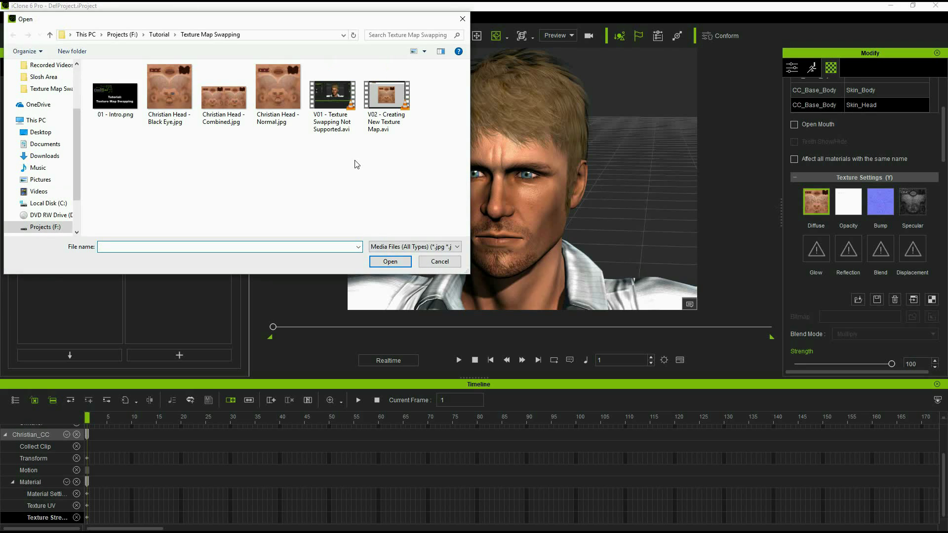
left_click(229, 106)
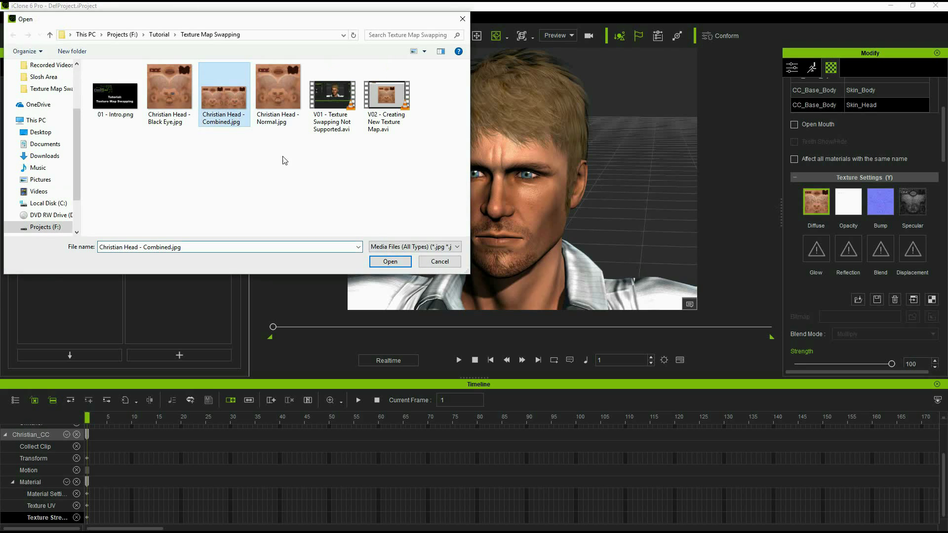
left_click(390, 262)
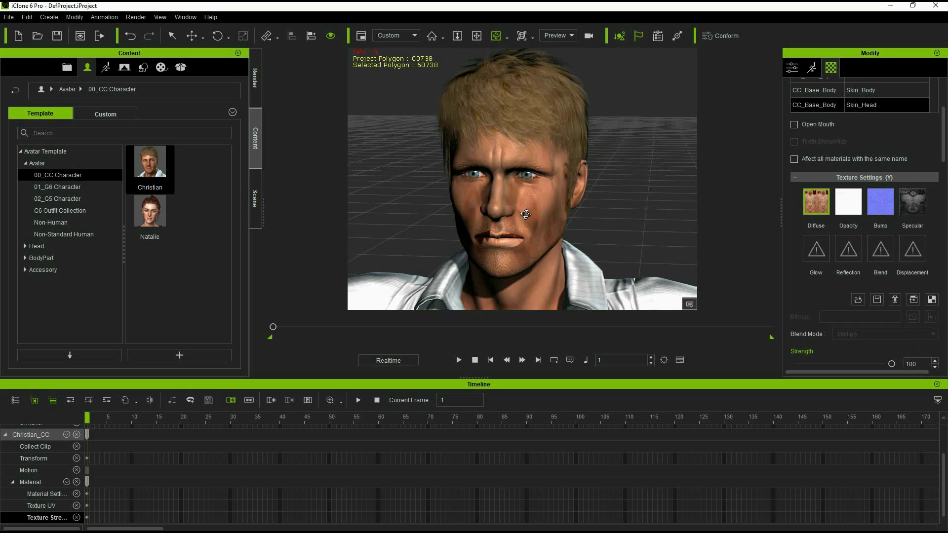
Step: Set the texture's Tiling U to 0.5 so only the normal face half shows
left_click_drag(946, 140, 945, 175)
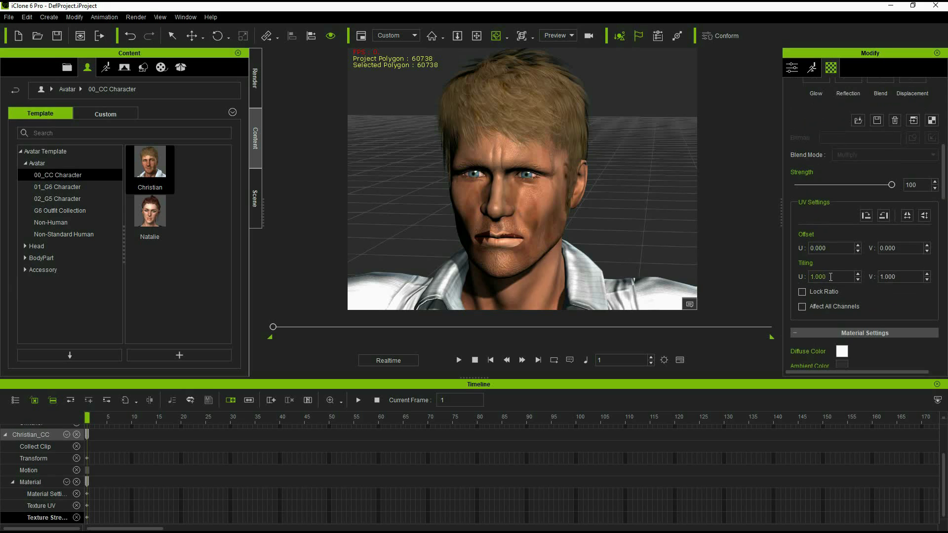
left_click_drag(830, 277, 796, 279)
key("Return")
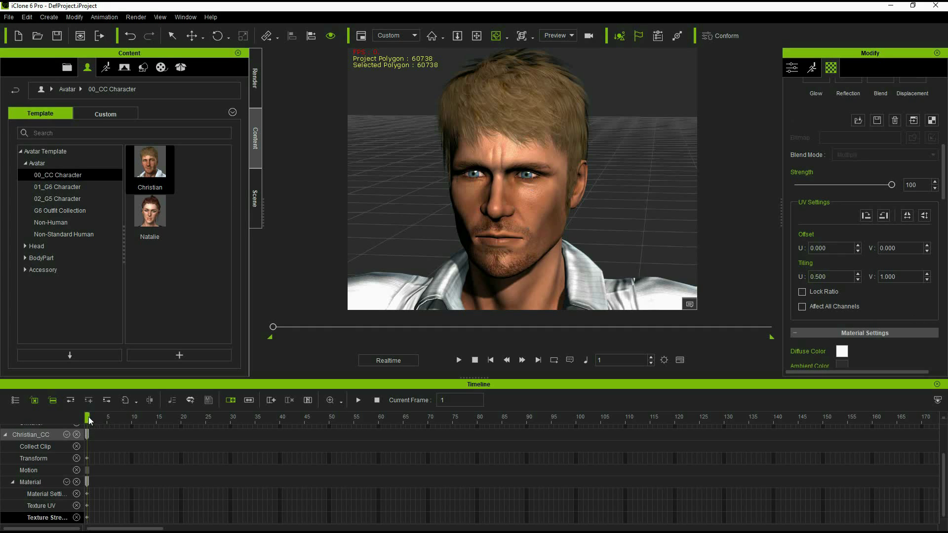
Step: Return to the start of the animation, then move the playhead to frame 100
left_click_drag(88, 417, 190, 418)
key("Home")
left_click_drag(95, 416, 576, 496)
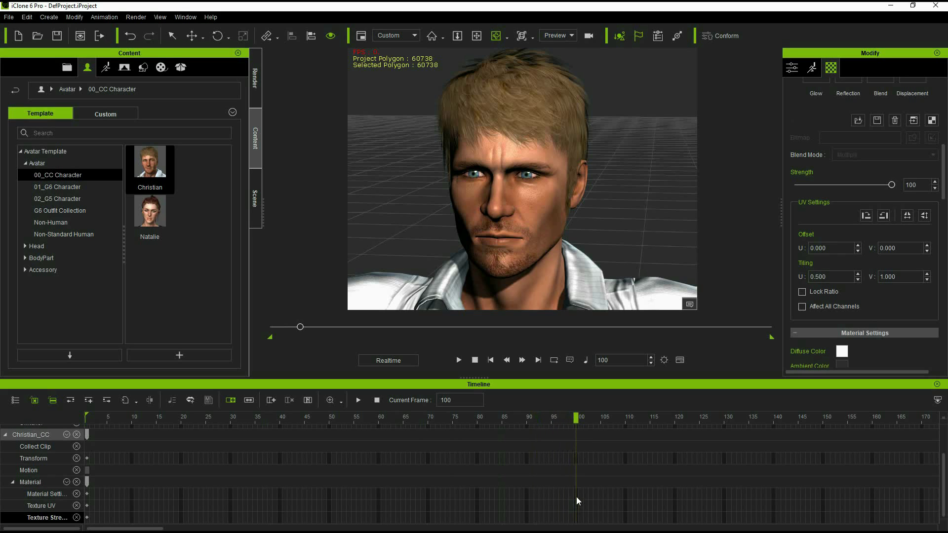
Step: Add keys on the Material Settings, Texture UV and Texture Strength tracks at frame 100
left_click(576, 495)
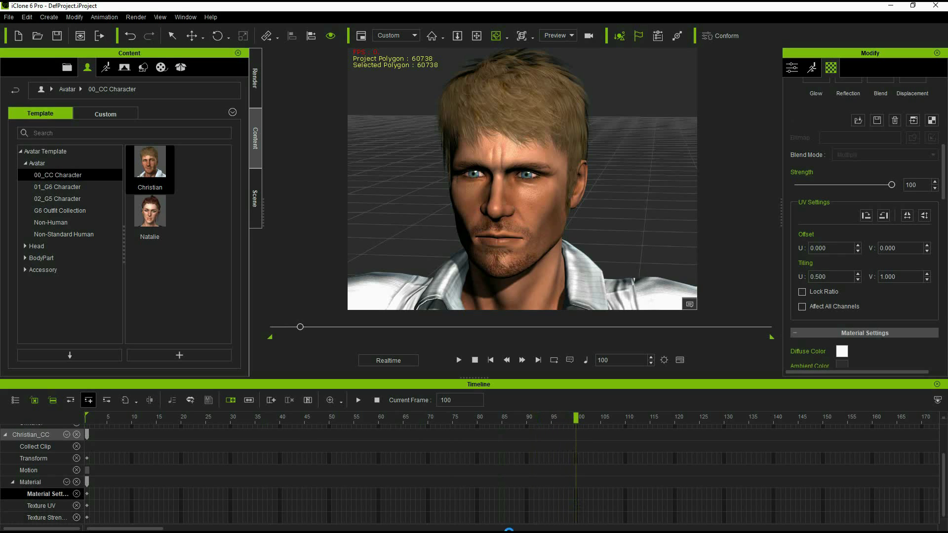
left_click(575, 494)
left_click(574, 506)
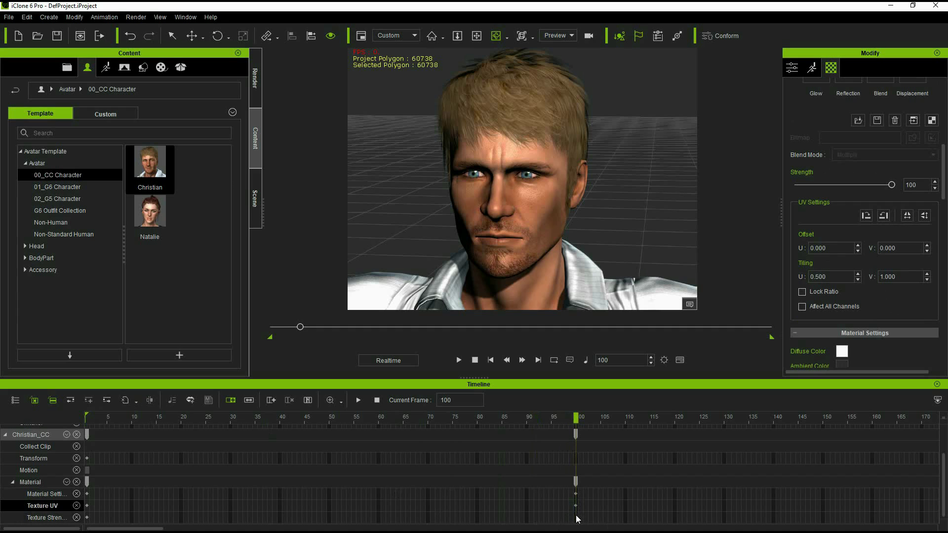
left_click(578, 517)
left_click(89, 399)
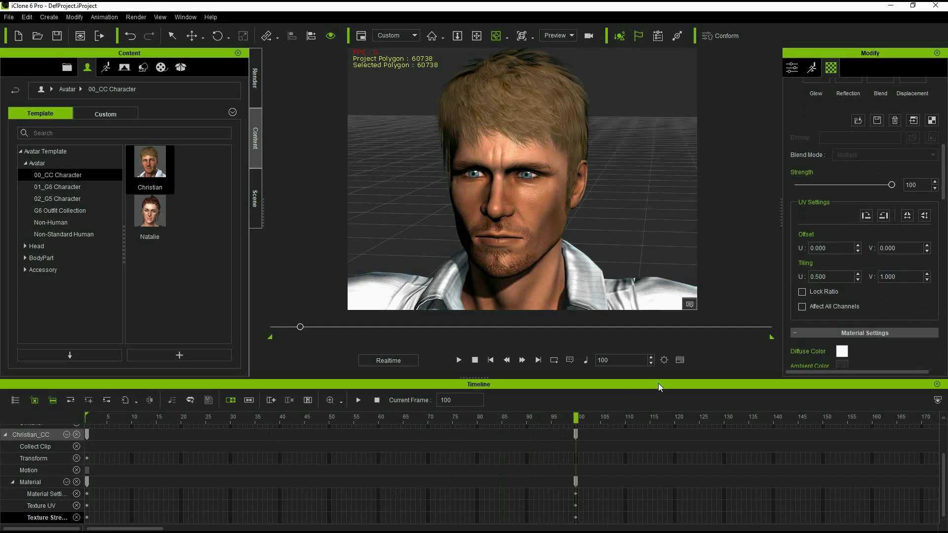
Step: Set Offset U to 0.5 and review the gradual change in the frames before 100
double_click(829, 248)
type("0.495")
key("Return")
left_click(546, 420)
left_click_drag(498, 427, 573, 434)
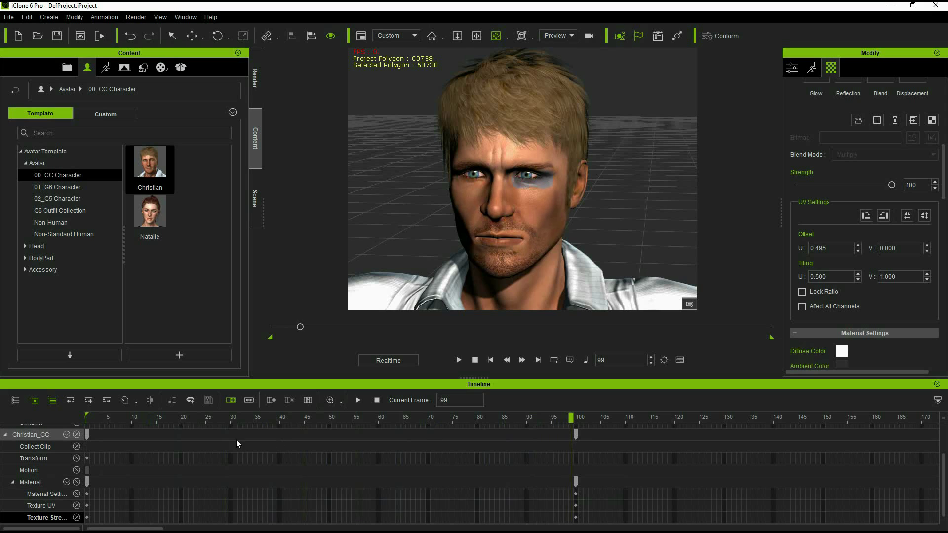
Step: Add Texture Strength and Material Settings keys at frame 99
left_click(90, 401)
left_click(574, 505)
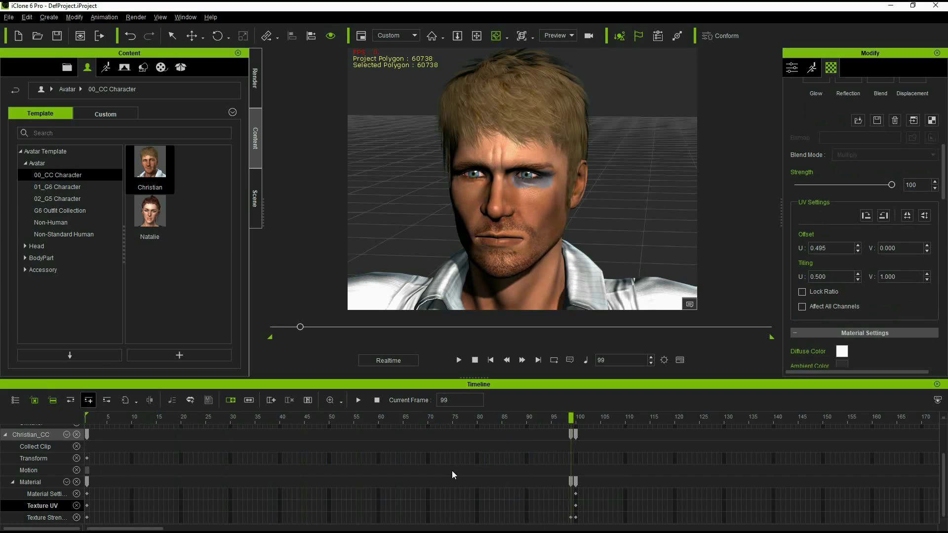
left_click(568, 494)
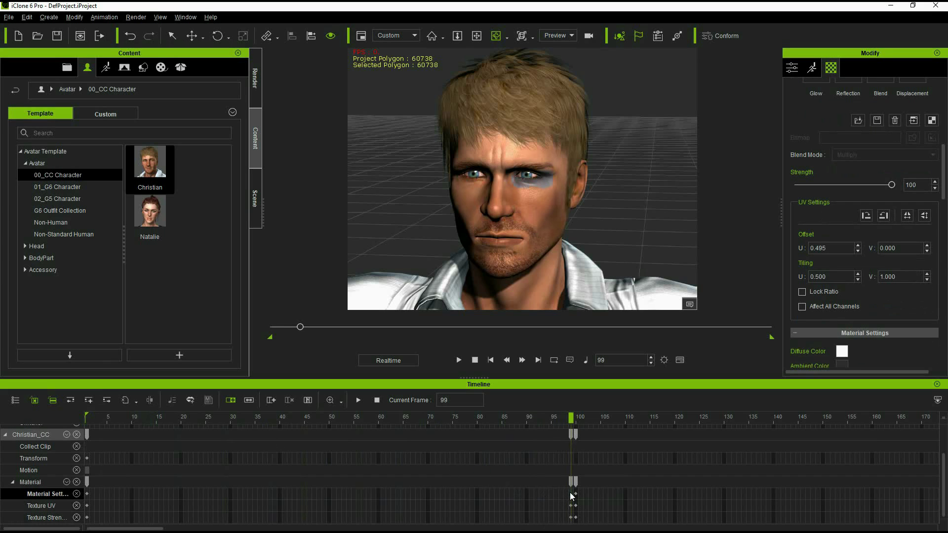
left_click(87, 400)
Step: Set the frame-99 Offset U to 0 and scrub the timeline to verify the switch at frame 100
left_click_drag(828, 248, 800, 250)
key("Return")
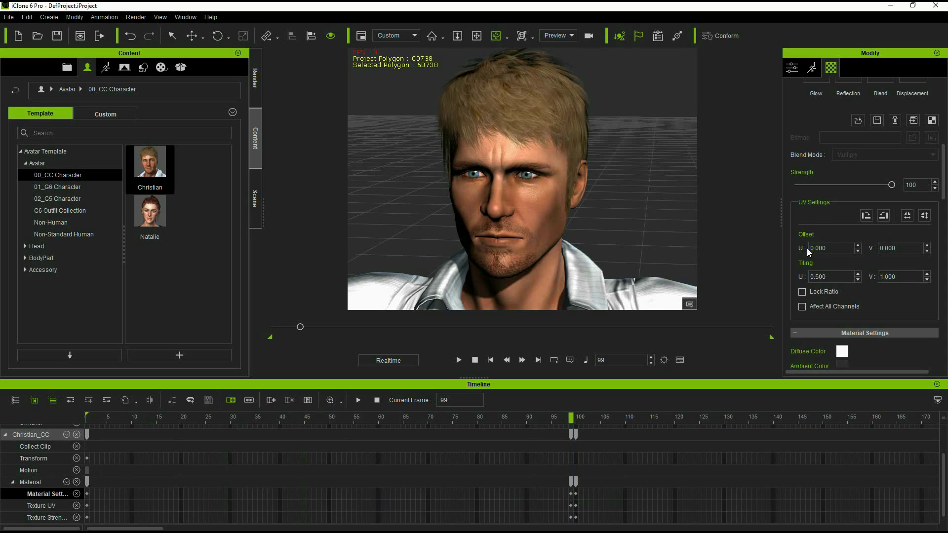
left_click_drag(568, 417, 141, 435)
left_click_drag(78, 440, 407, 434)
mouse_move(500, 440)
left_mouse_down()
mouse_move(661, 446)
mouse_move(422, 440)
mouse_move(673, 460)
mouse_move(303, 448)
mouse_move(638, 458)
mouse_move(102, 454)
left_mouse_up()
left_click_drag(182, 458, 87, 476)
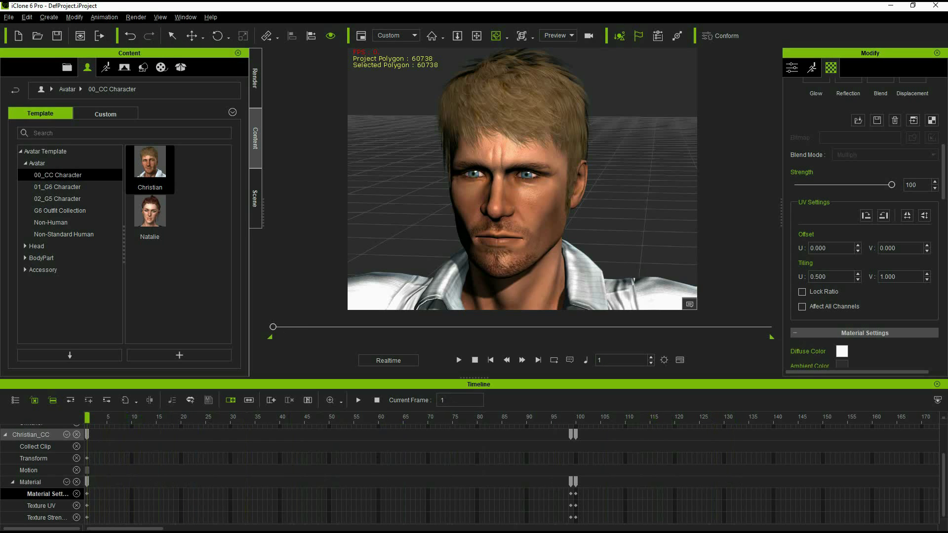